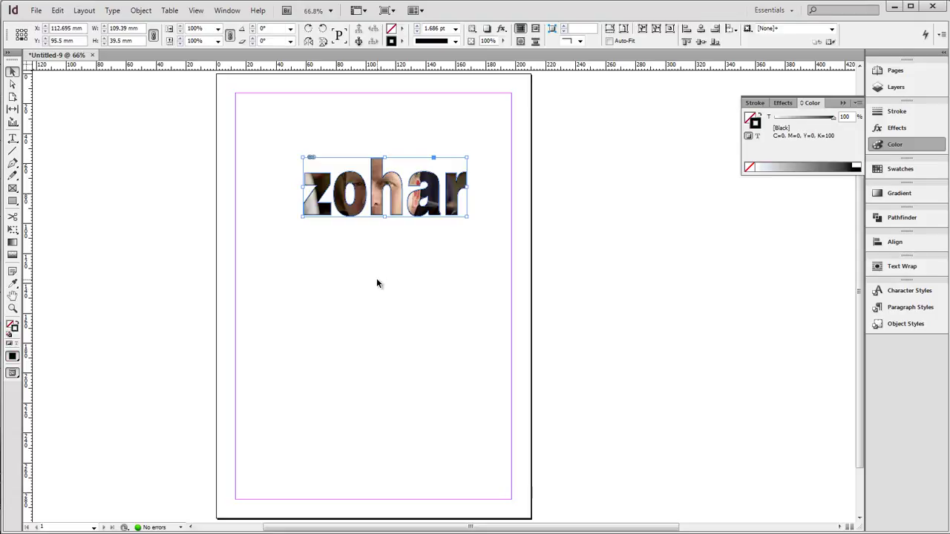
- Delete the picture-filled word and add a text frame about 160.5 × 47 mm containing the person's full name in Hebrew
{"action": "key", "text": "Delete"}
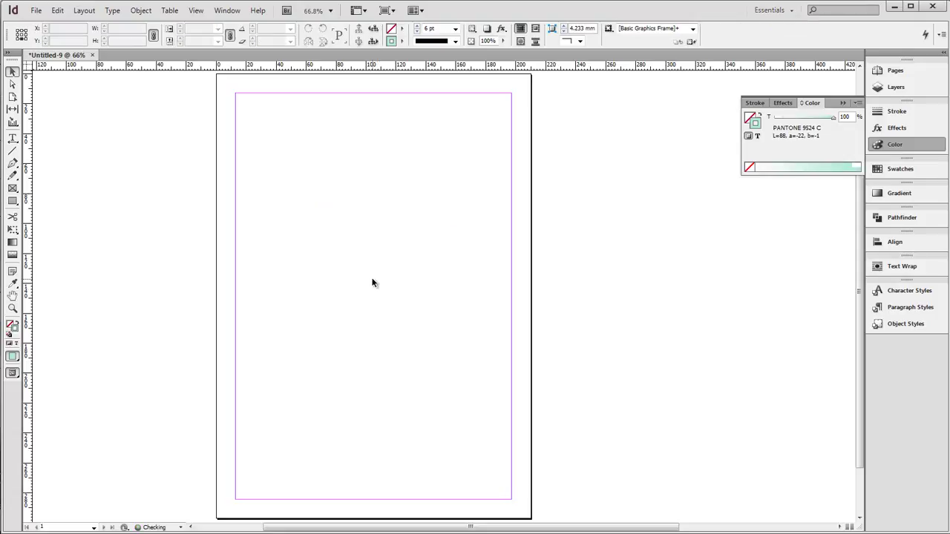
{"action": "left_click", "coordinate": [12, 138]}
{"action": "left_click_drag", "start_coordinate": [491, 156], "coordinate": [251, 228]}
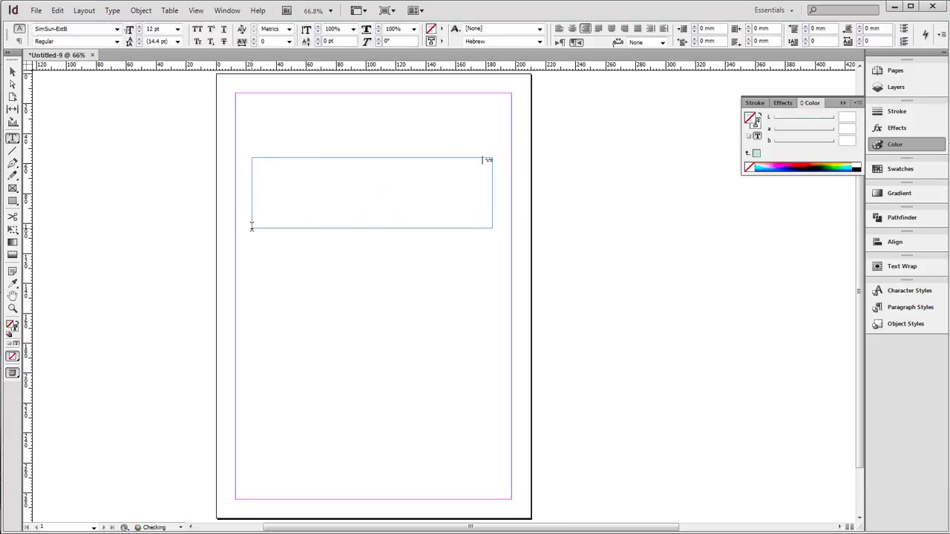
- Set all the text in the new frame to 100 pt in the Bold style
{"action": "key", "text": "ctrl+a"}
{"action": "double_click", "coordinate": [168, 29]}
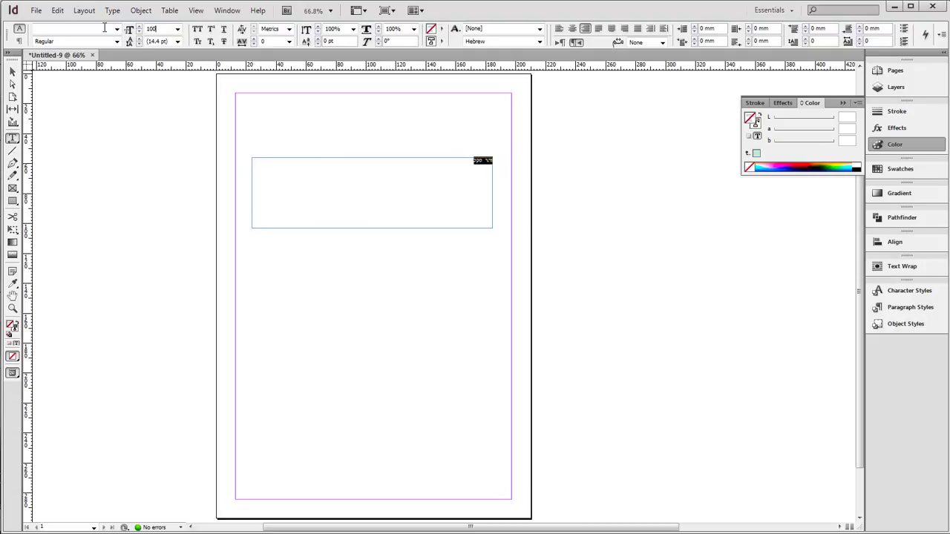
{"action": "key", "text": "Return"}
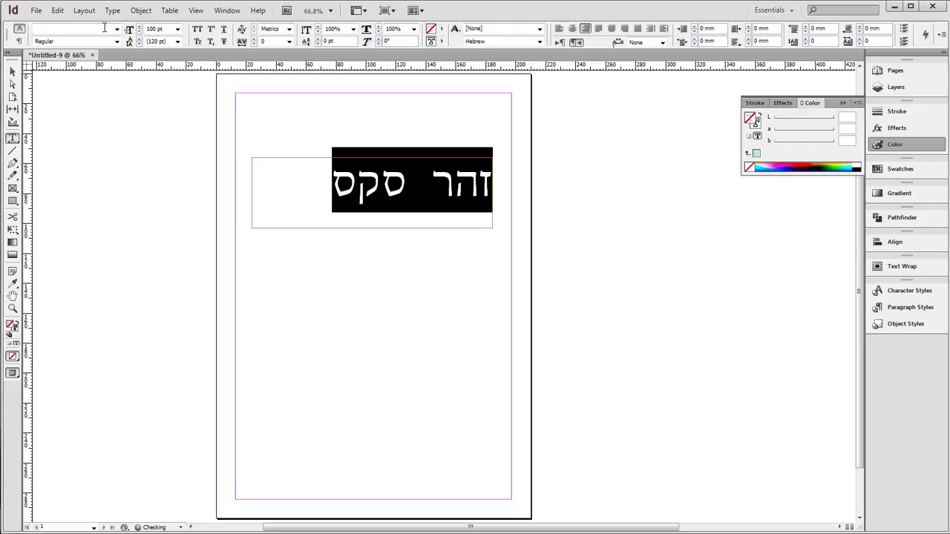
{"action": "left_click", "coordinate": [116, 41]}
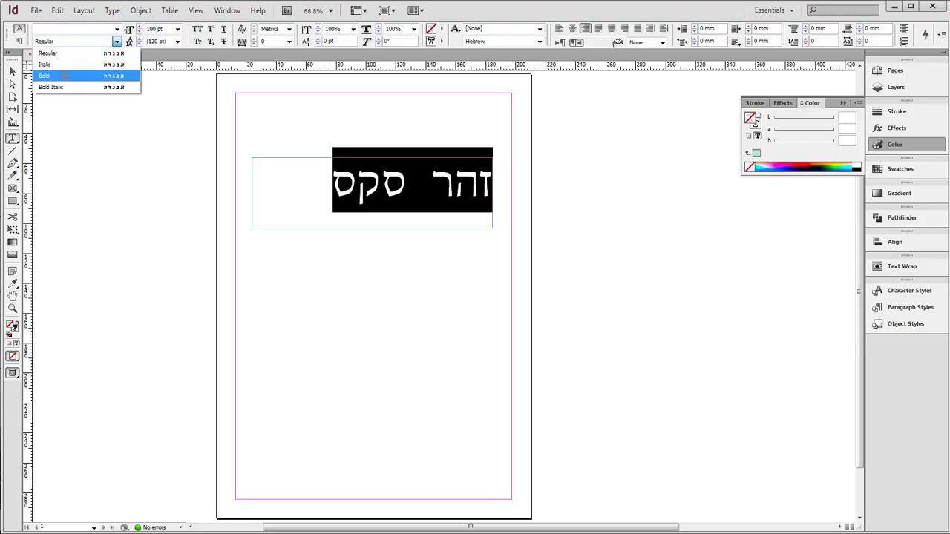
{"action": "left_click", "coordinate": [69, 74]}
- Change the font of the selected name text to BN Oria
{"action": "left_click", "coordinate": [117, 29]}
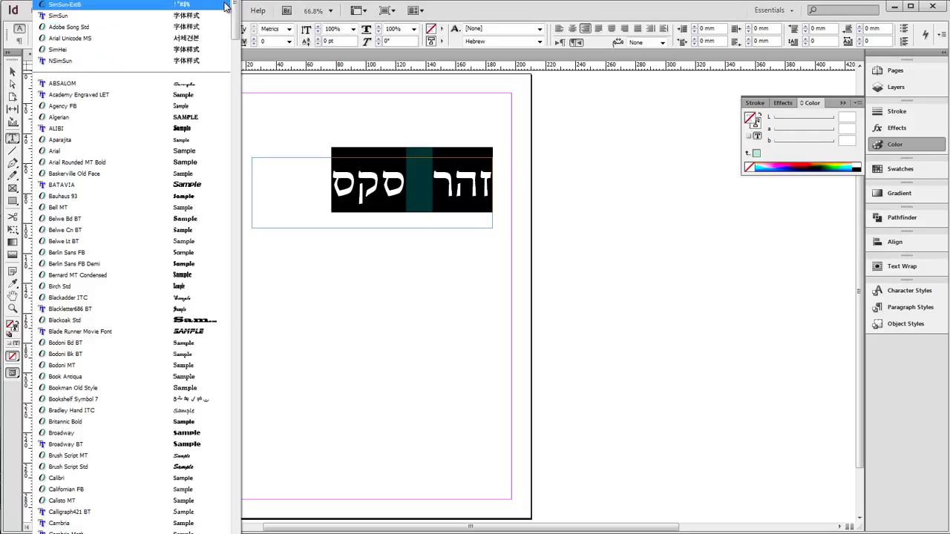
{"action": "left_click_drag", "start_coordinate": [235, 14], "coordinate": [199, 533]}
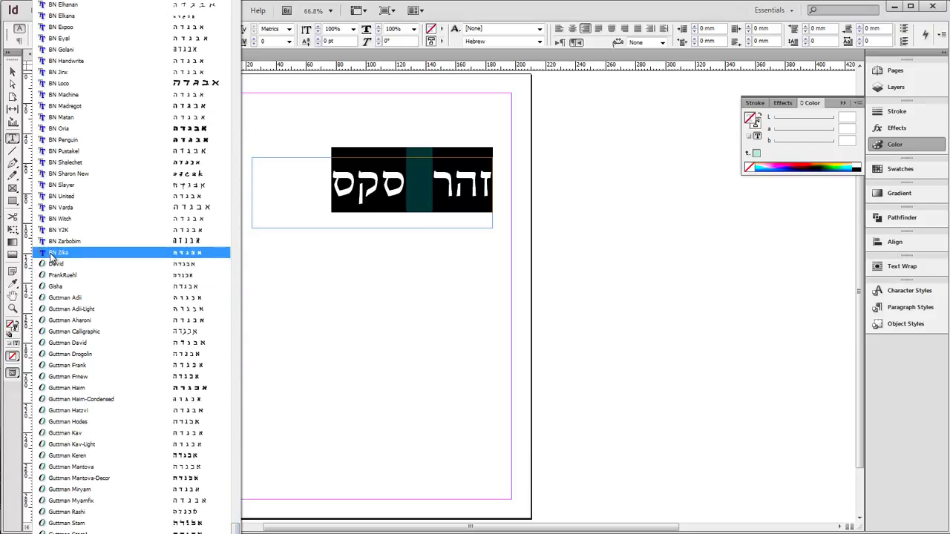
{"action": "left_click", "coordinate": [60, 128]}
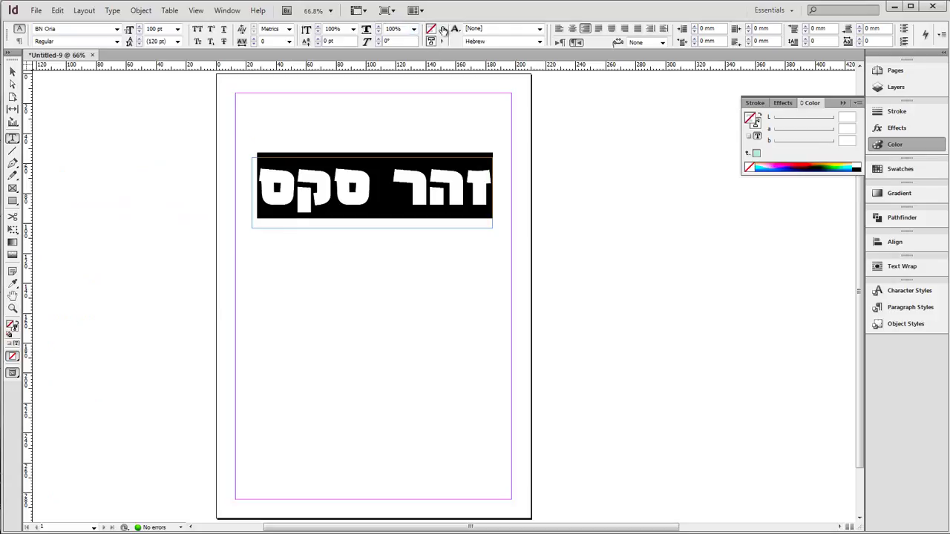
- Set the name text's fill to [None] and its stroke to [Black]
{"action": "left_click", "coordinate": [443, 30]}
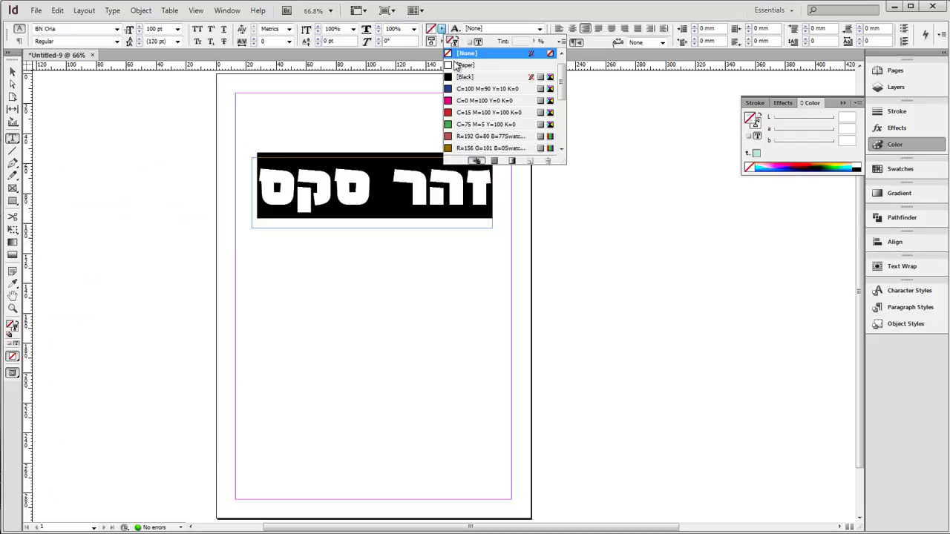
{"action": "left_click", "coordinate": [458, 56]}
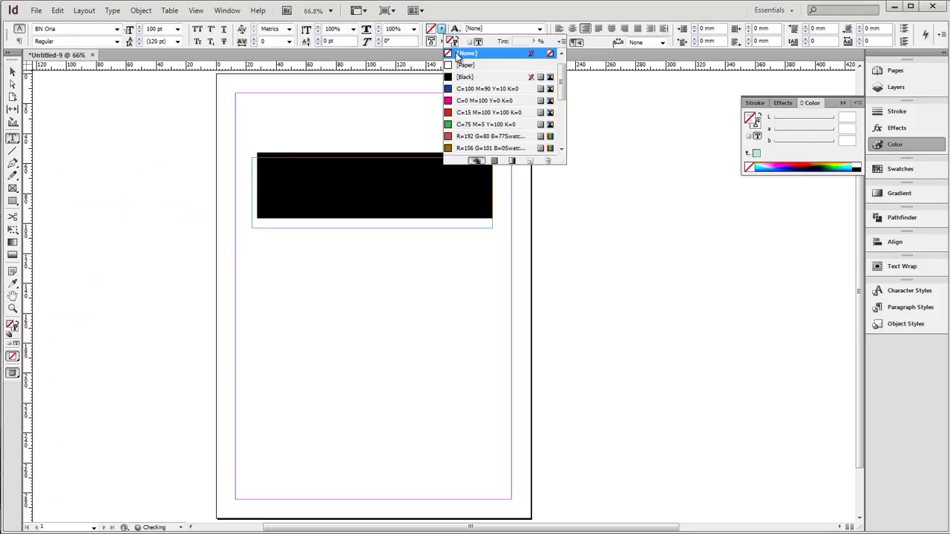
{"action": "left_click", "coordinate": [443, 41]}
{"action": "left_click", "coordinate": [441, 44]}
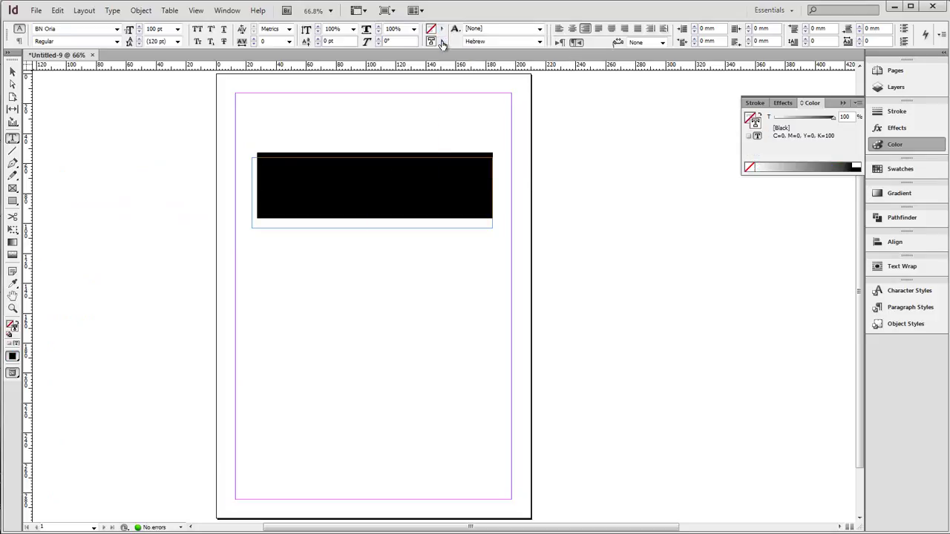
{"action": "left_click", "coordinate": [442, 43]}
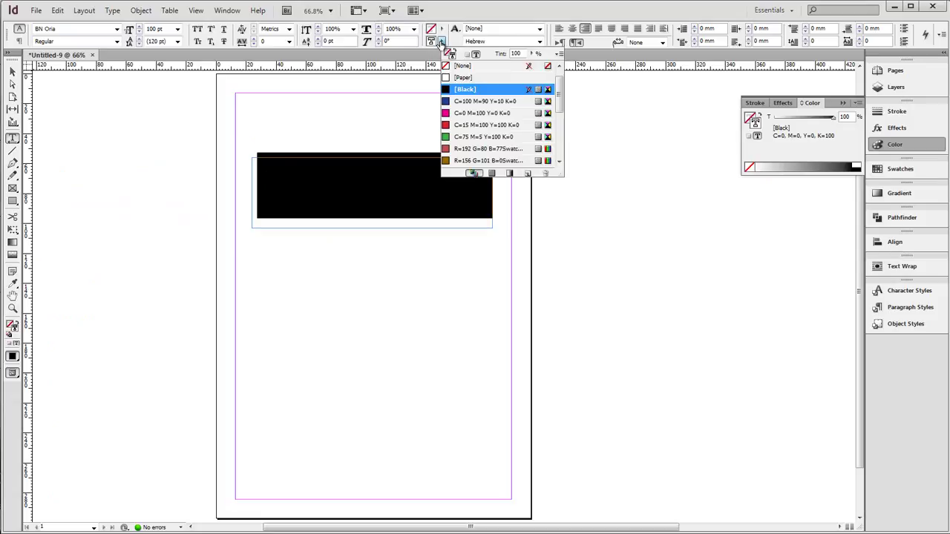
{"action": "left_click", "coordinate": [461, 90]}
{"action": "key", "text": "Escape"}
{"action": "double_click", "coordinate": [308, 187]}
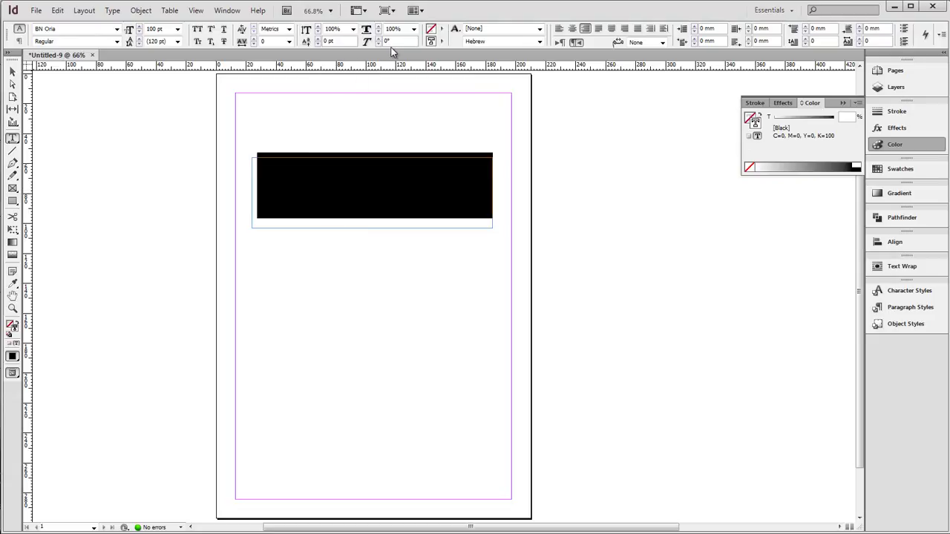
{"action": "left_click", "coordinate": [441, 42]}
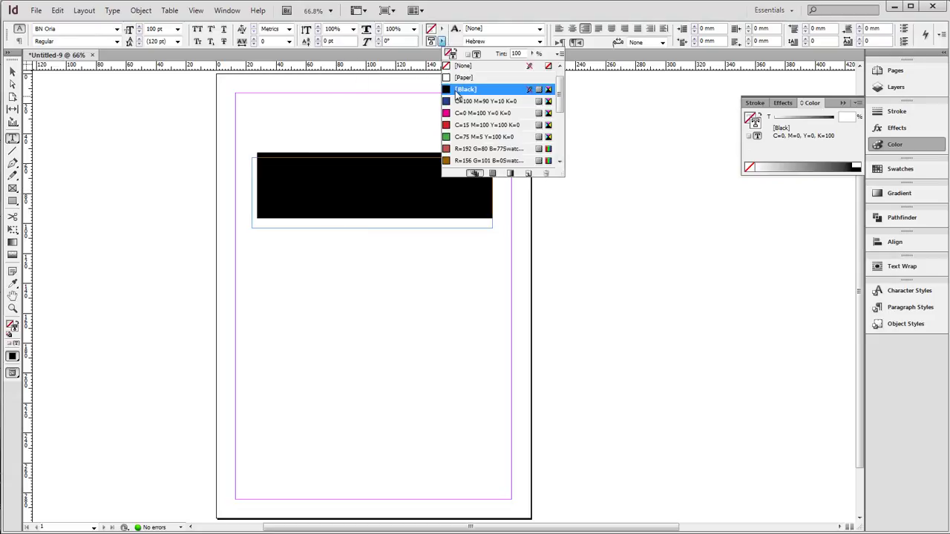
{"action": "left_click", "coordinate": [456, 102]}
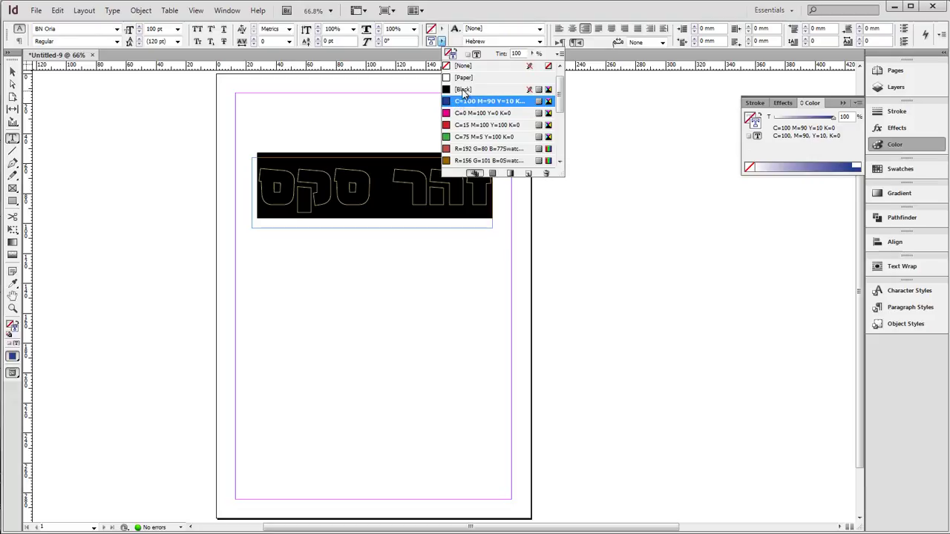
{"action": "left_click", "coordinate": [465, 89]}
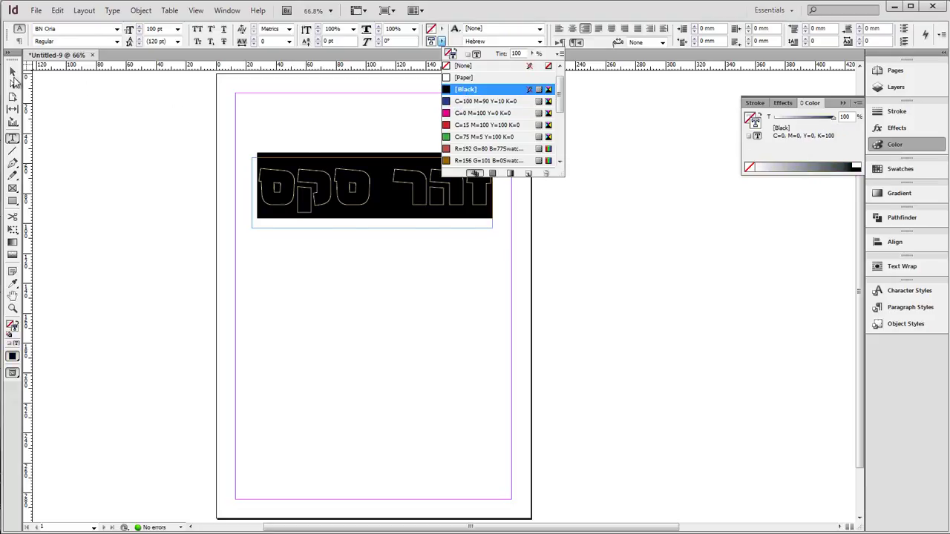
- Convert all the text in the name frame to outlines
{"action": "left_click", "coordinate": [13, 74]}
{"action": "left_click", "coordinate": [96, 240]}
{"action": "left_click", "coordinate": [313, 201]}
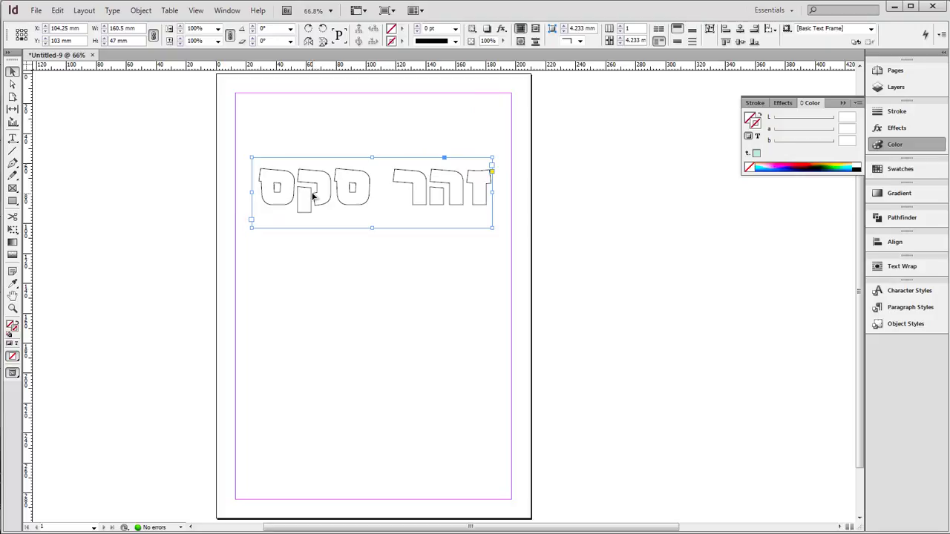
{"action": "double_click", "coordinate": [313, 196]}
{"action": "key", "text": "ctrl+a"}
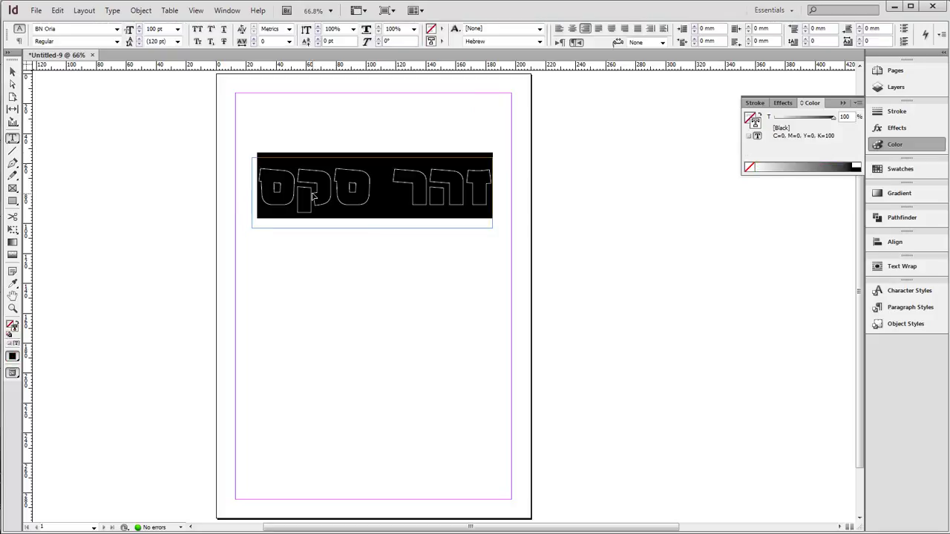
{"action": "left_click", "coordinate": [112, 11]}
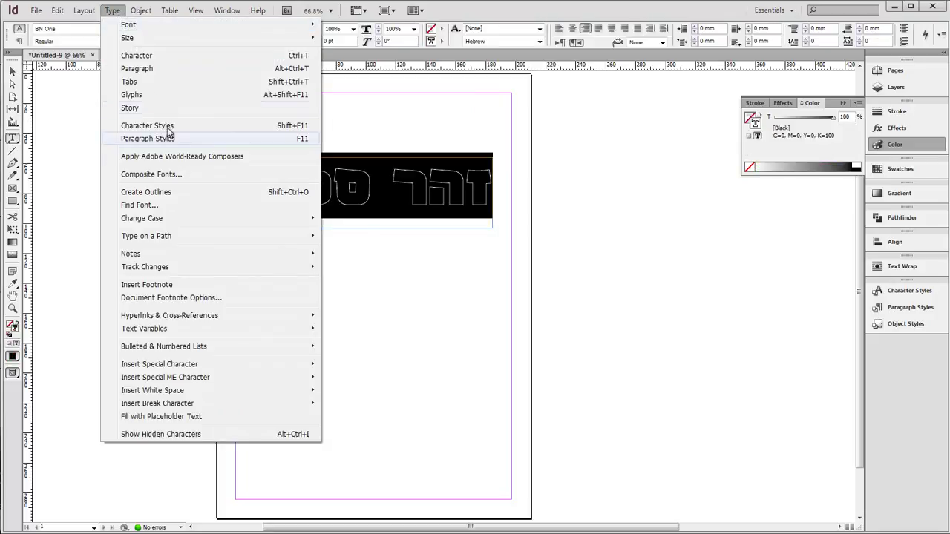
{"action": "left_click", "coordinate": [163, 194]}
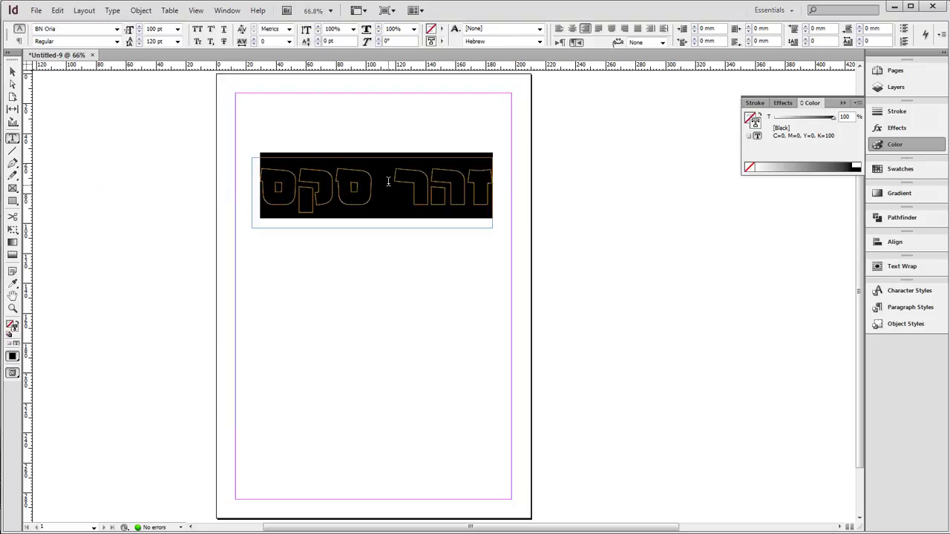
{"action": "left_click", "coordinate": [12, 71]}
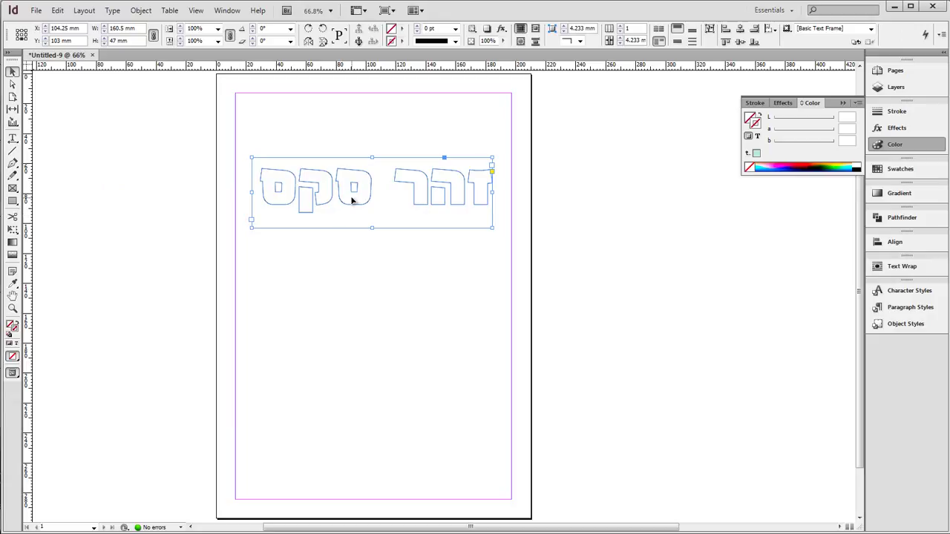
{"action": "left_click", "coordinate": [352, 201]}
{"action": "left_click", "coordinate": [12, 84]}
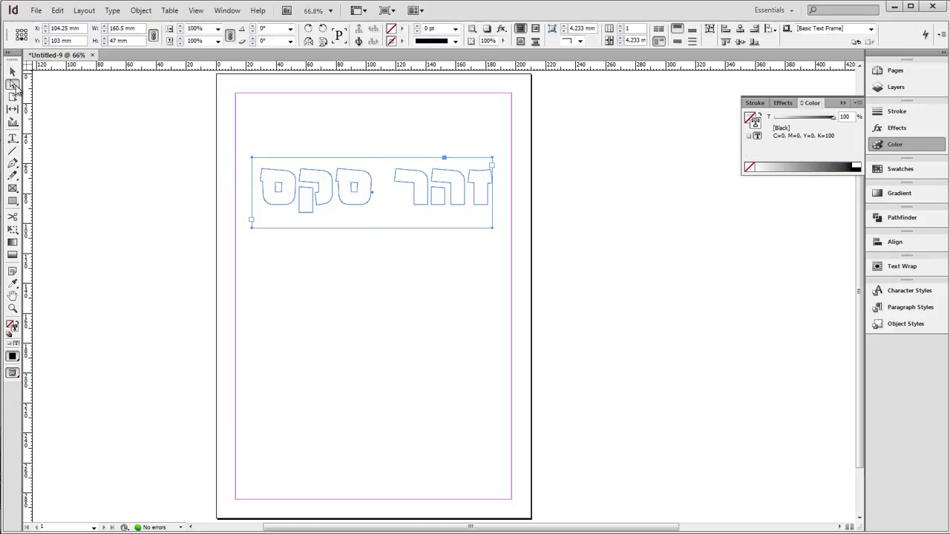
{"action": "key", "text": "t"}
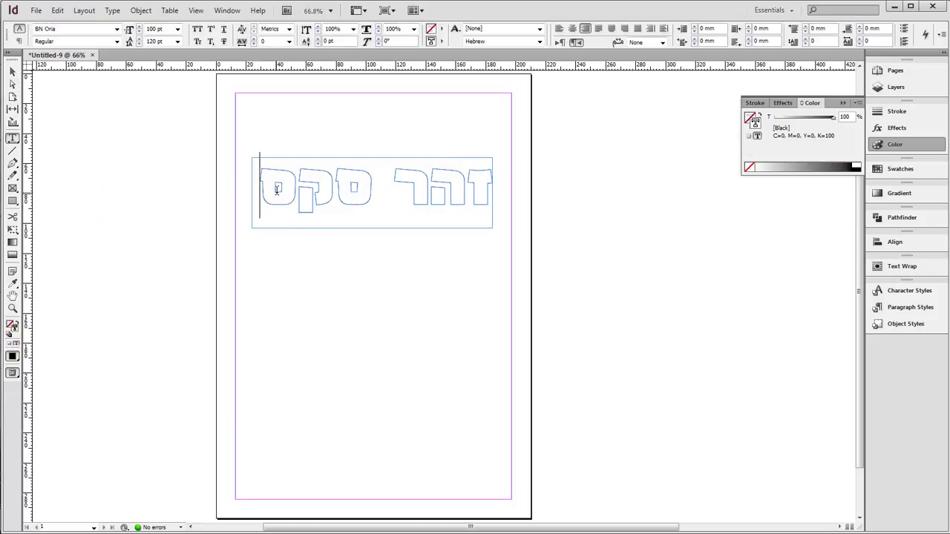
- With nothing selected, place the 878 KB portrait JPG from the Desktop below the outlined name, about 157 × 145 mm
{"action": "left_click", "coordinate": [13, 72]}
{"action": "left_click", "coordinate": [127, 158]}
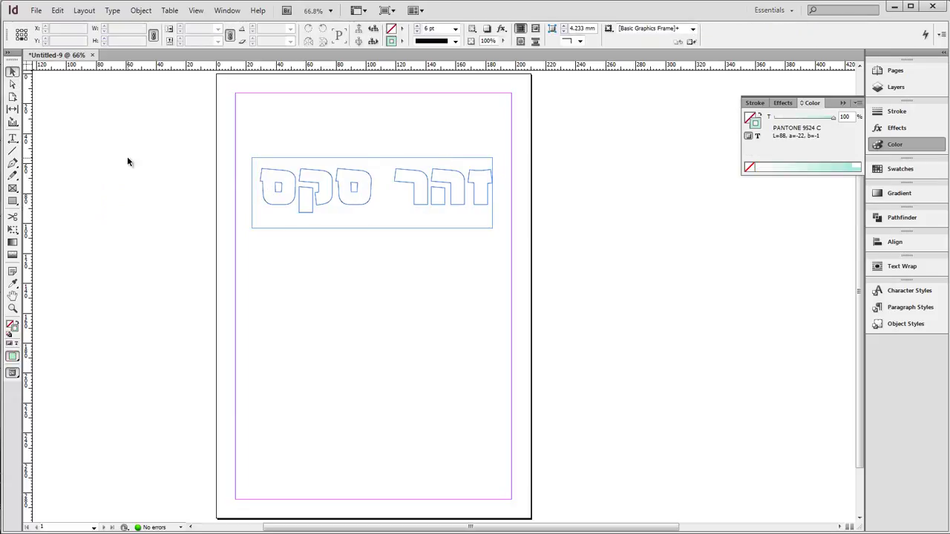
{"action": "left_click", "coordinate": [35, 10]}
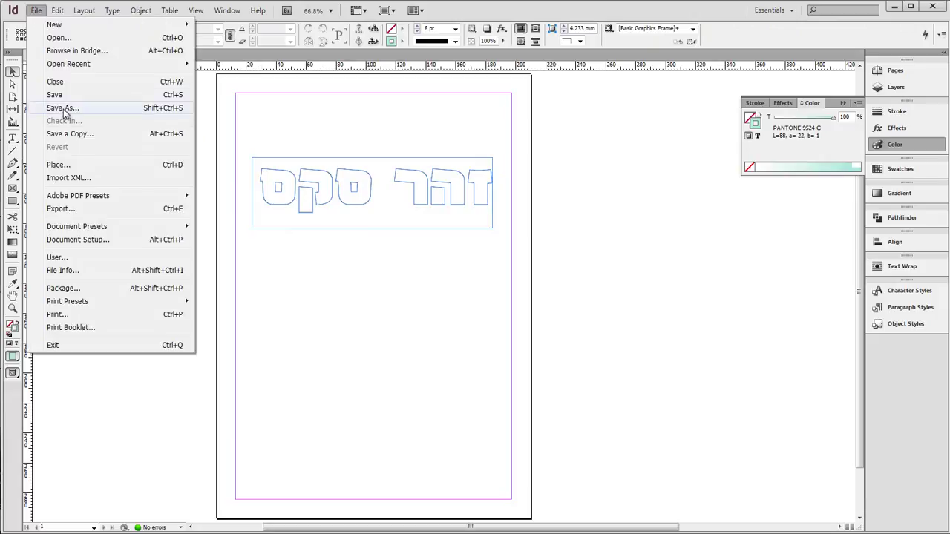
{"action": "left_click", "coordinate": [65, 164]}
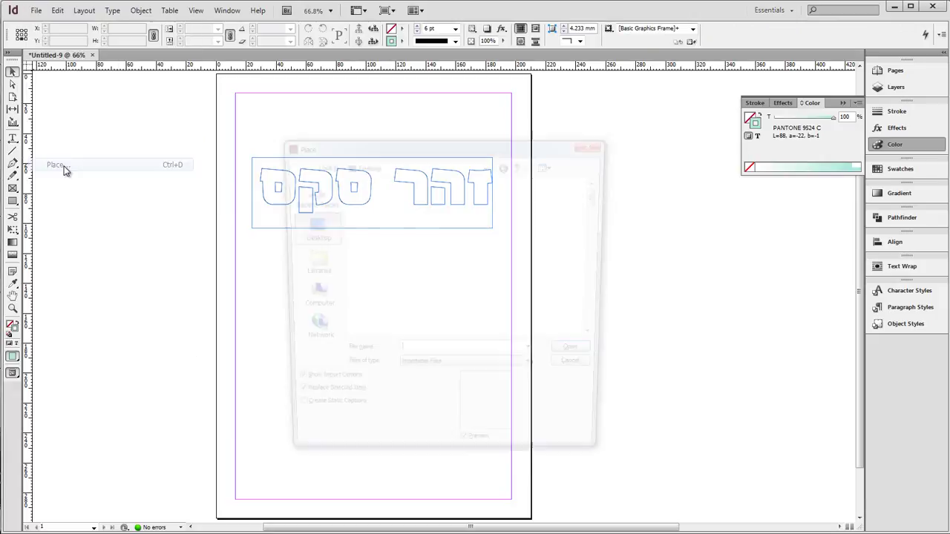
{"action": "left_click_drag", "start_coordinate": [601, 195], "coordinate": [599, 282]}
{"action": "double_click", "coordinate": [386, 223]}
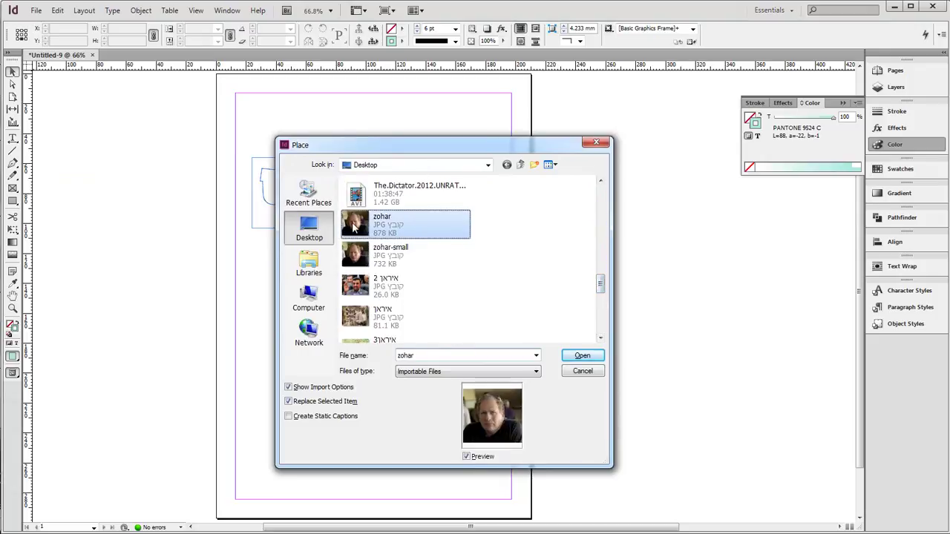
{"action": "left_click", "coordinate": [512, 410]}
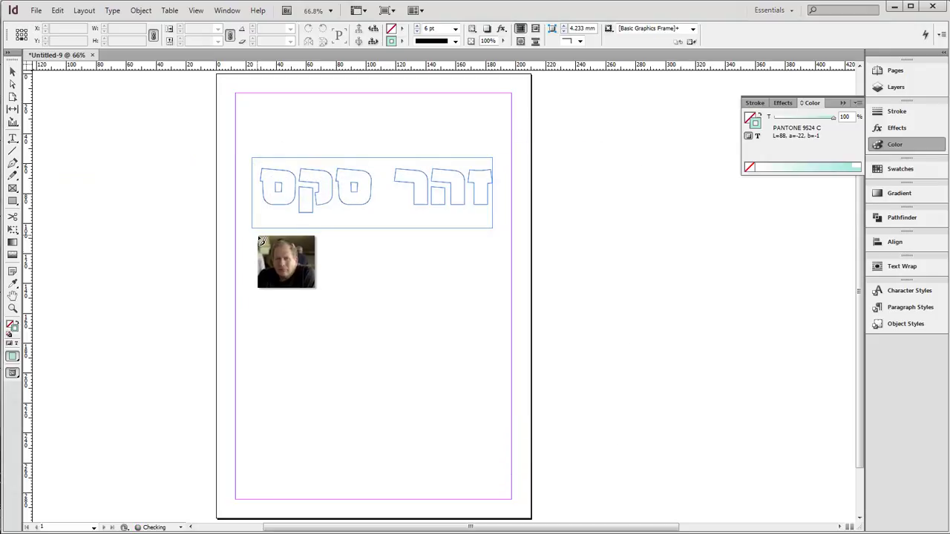
{"action": "left_click_drag", "start_coordinate": [257, 234], "coordinate": [483, 328]}
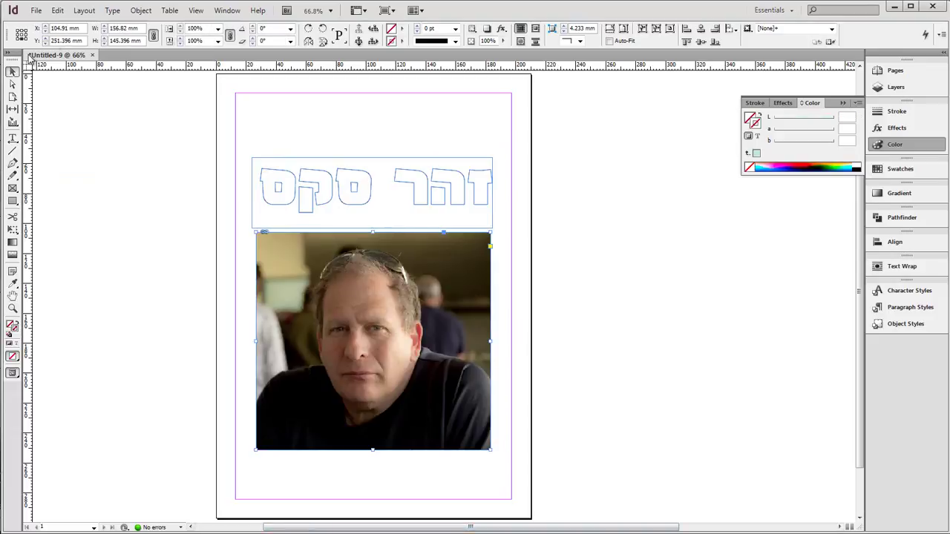
- Cut the portrait photo and paste it into the outlined letters of the name
{"action": "left_click", "coordinate": [57, 10]}
{"action": "left_click", "coordinate": [75, 69]}
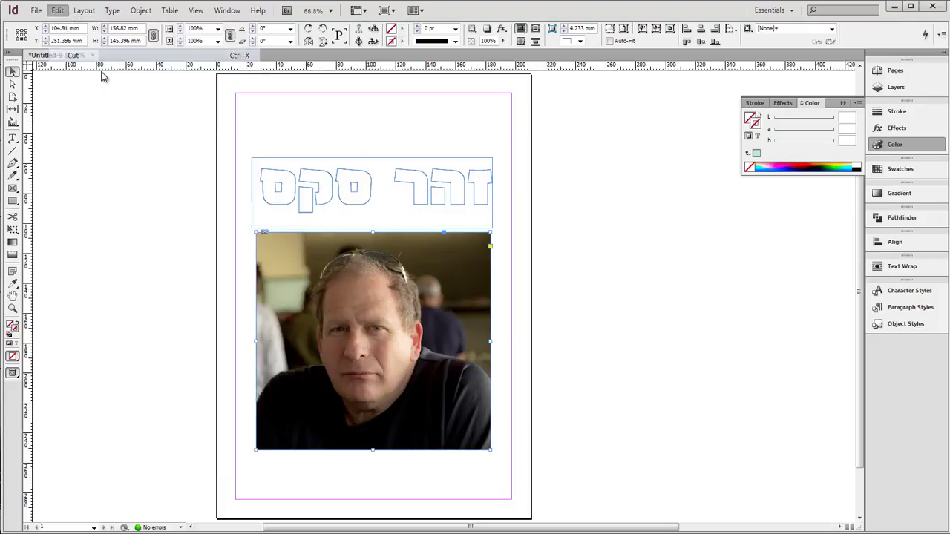
{"action": "key", "text": "BackSpace"}
{"action": "left_click", "coordinate": [340, 192]}
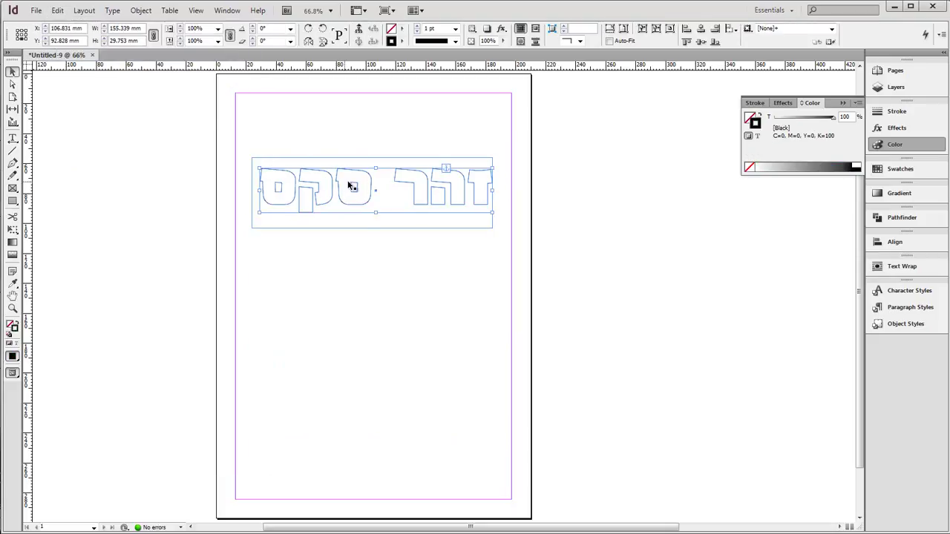
{"action": "left_click", "coordinate": [57, 10]}
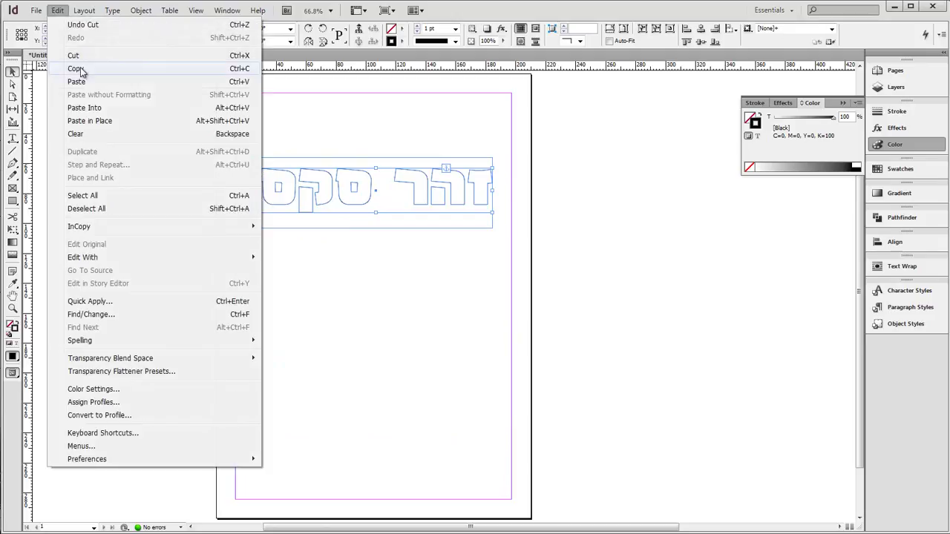
{"action": "left_click", "coordinate": [84, 108]}
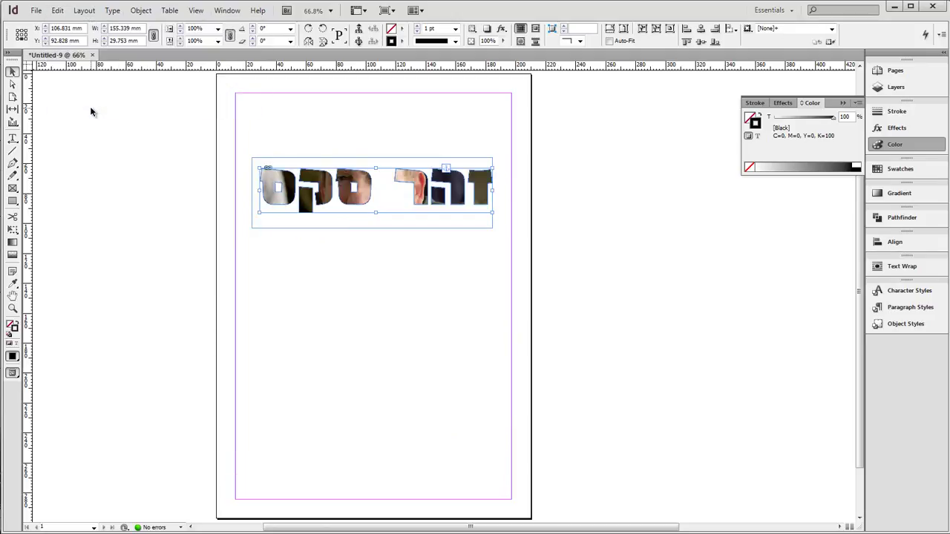
- Shift the photo inside the letter outlines to about X 62 mm, Y 89 mm
{"action": "double_click", "coordinate": [322, 190]}
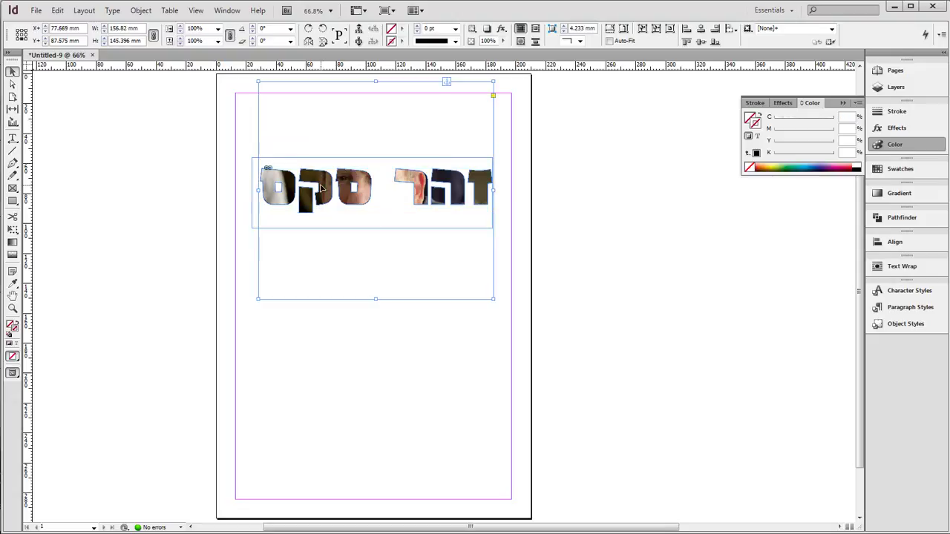
{"action": "mouse_move", "coordinate": [322, 183]}
{"action": "left_mouse_down"}
{"action": "mouse_move", "coordinate": [288, 192]}
{"action": "mouse_move", "coordinate": [330, 187]}
{"action": "mouse_move", "coordinate": [325, 194]}
{"action": "left_mouse_up"}
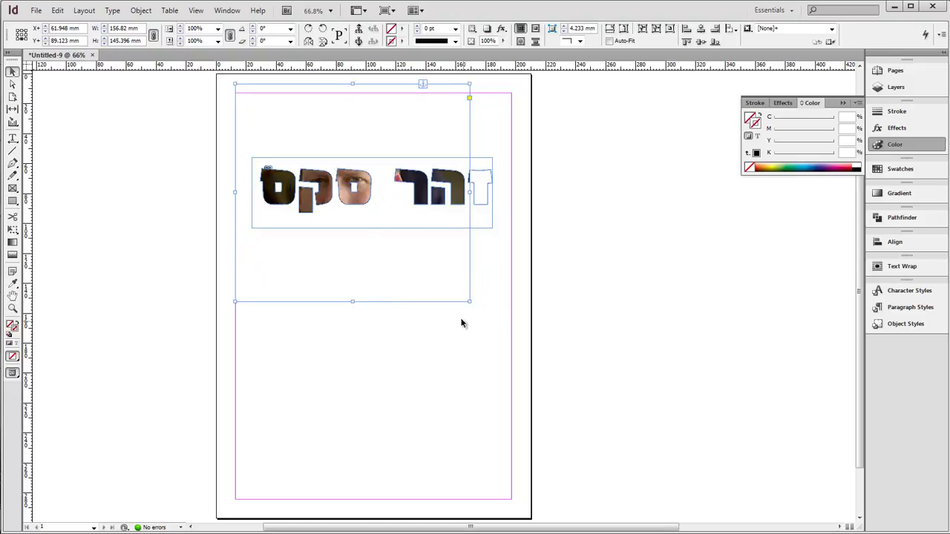
- Rotate the photo inside the letters to -5° and widen its frame to about 173 mm
{"action": "left_click_drag", "start_coordinate": [472, 304], "coordinate": [459, 323]}
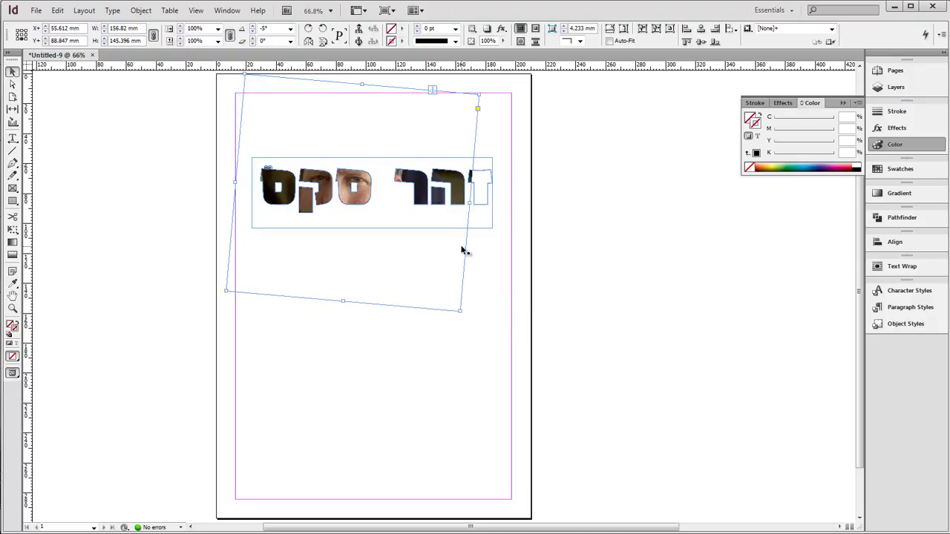
{"action": "left_click_drag", "start_coordinate": [469, 202], "coordinate": [495, 199]}
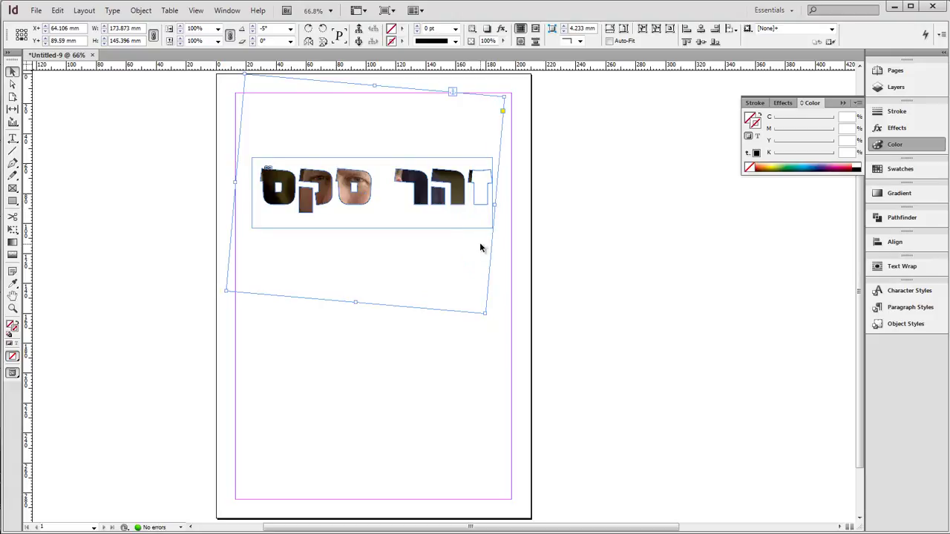
{"action": "key", "text": "ctrl+z"}
{"action": "left_click_drag", "start_coordinate": [470, 202], "coordinate": [494, 201]}
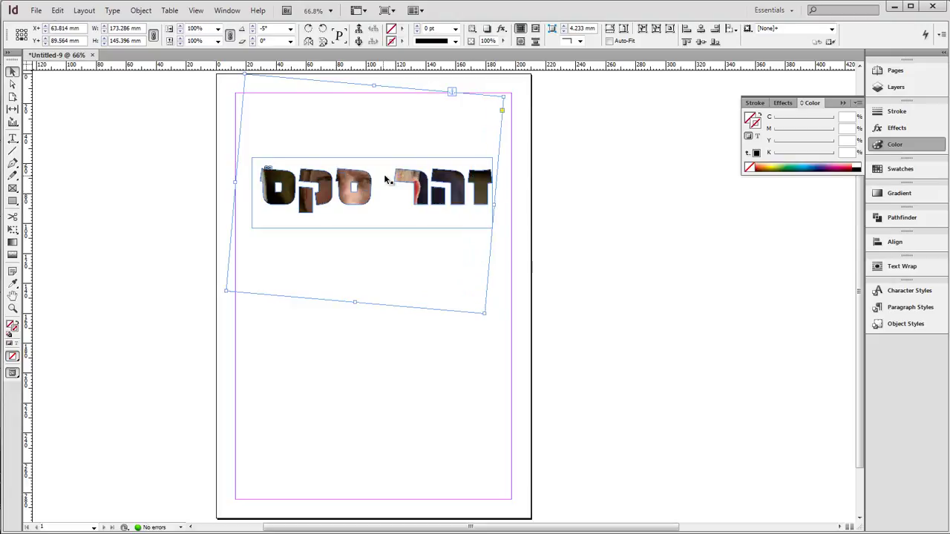
- Widen the photo frame to about 185 mm and shift the photo to about X 56 mm, Y 89 mm
{"action": "left_click_drag", "start_coordinate": [359, 180], "coordinate": [351, 180]}
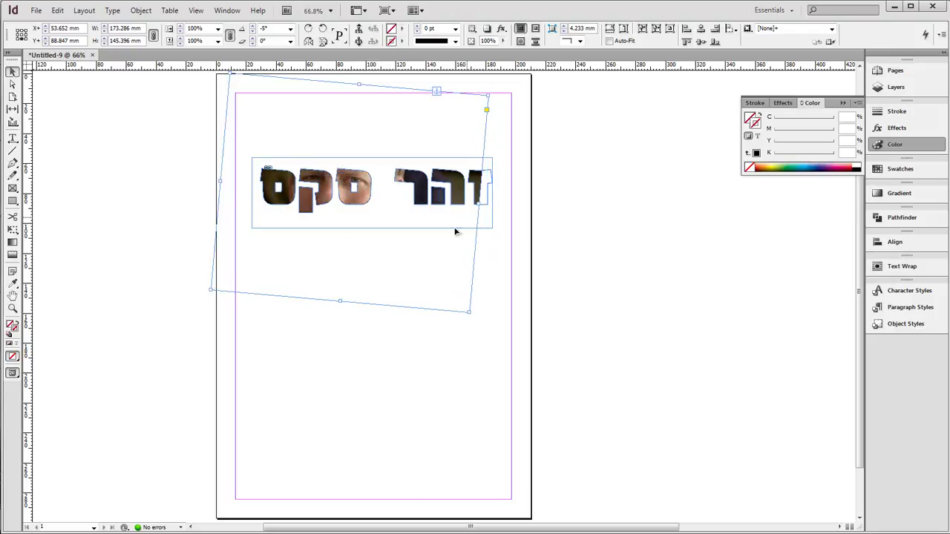
{"action": "left_click_drag", "start_coordinate": [481, 202], "coordinate": [494, 204]}
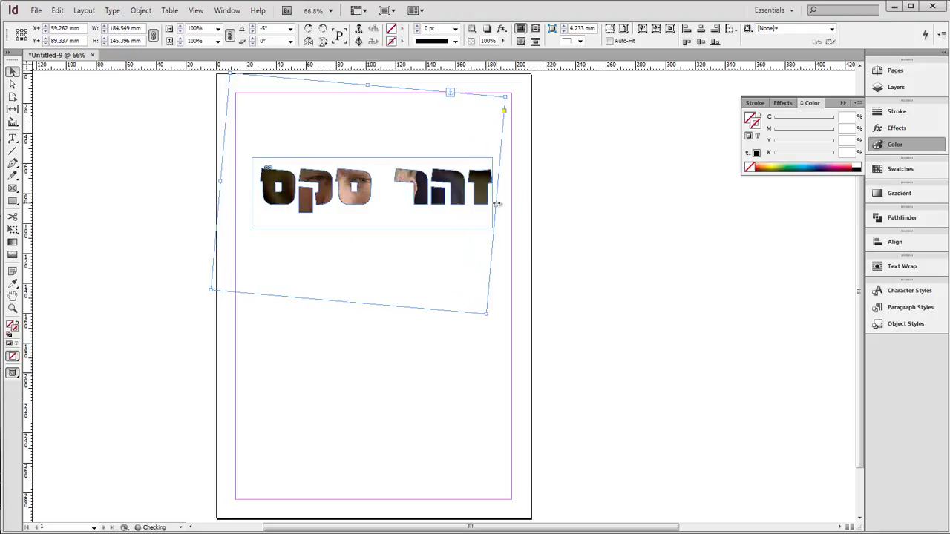
{"action": "left_click_drag", "start_coordinate": [354, 179], "coordinate": [348, 180]}
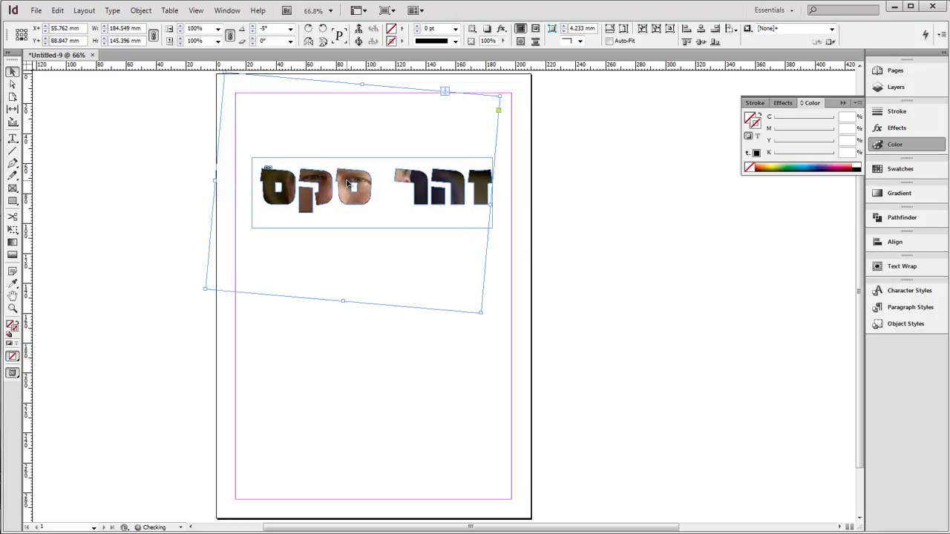
{"action": "left_click", "coordinate": [389, 362]}
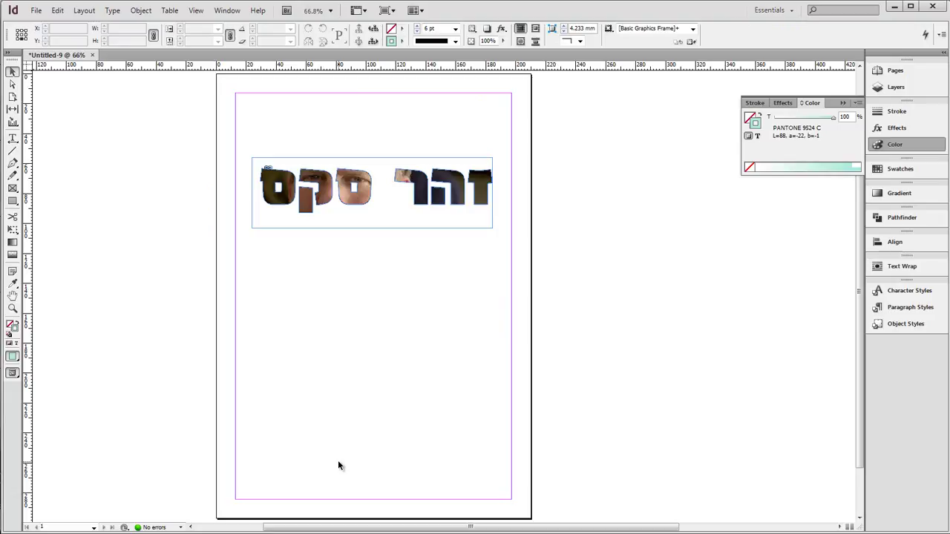
- Enlarge the text frame around the outlined name to 181.5 × 62.5 mm
{"action": "left_click", "coordinate": [354, 200]}
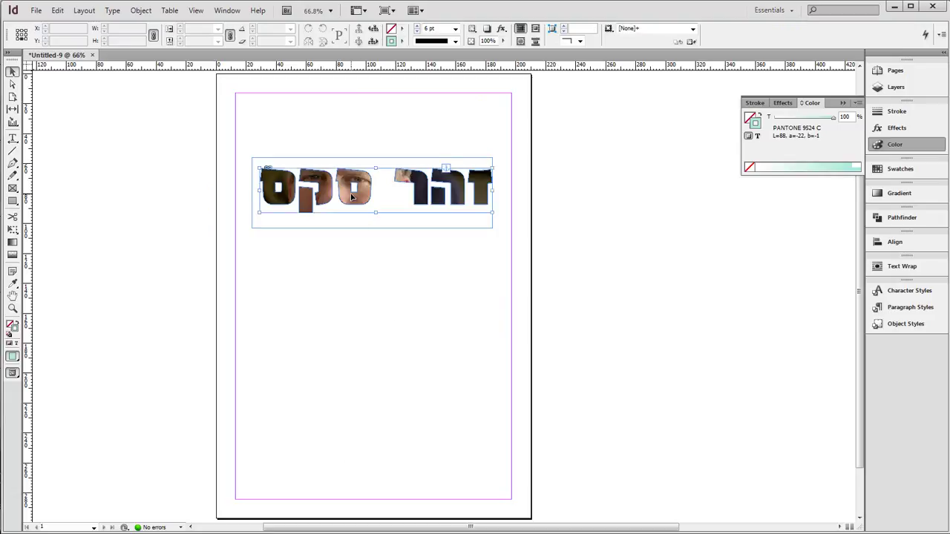
{"action": "left_click", "coordinate": [336, 223]}
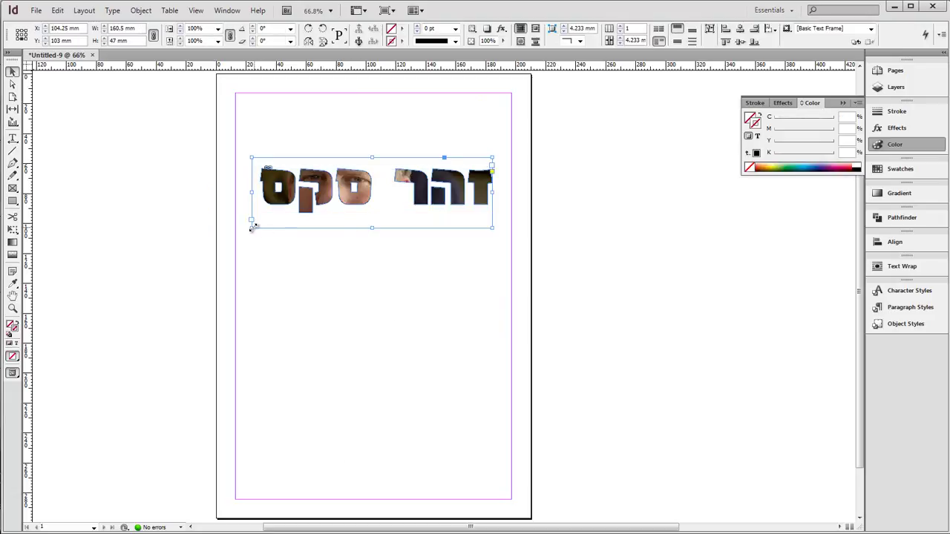
{"action": "left_click_drag", "start_coordinate": [251, 228], "coordinate": [220, 252]}
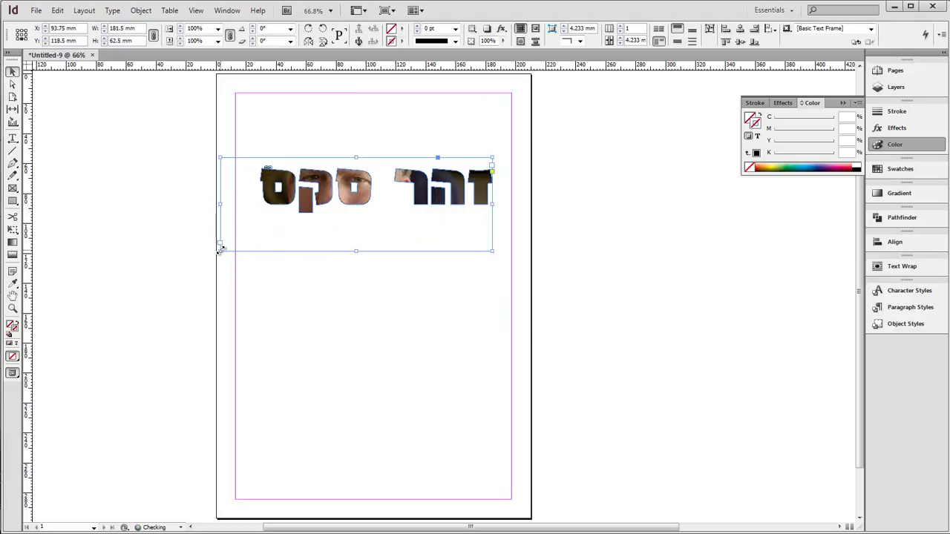
- Stretch the outlined letters to fill the enlarged text frame, 181.5 × 62.5 mm
{"action": "left_click", "coordinate": [288, 209]}
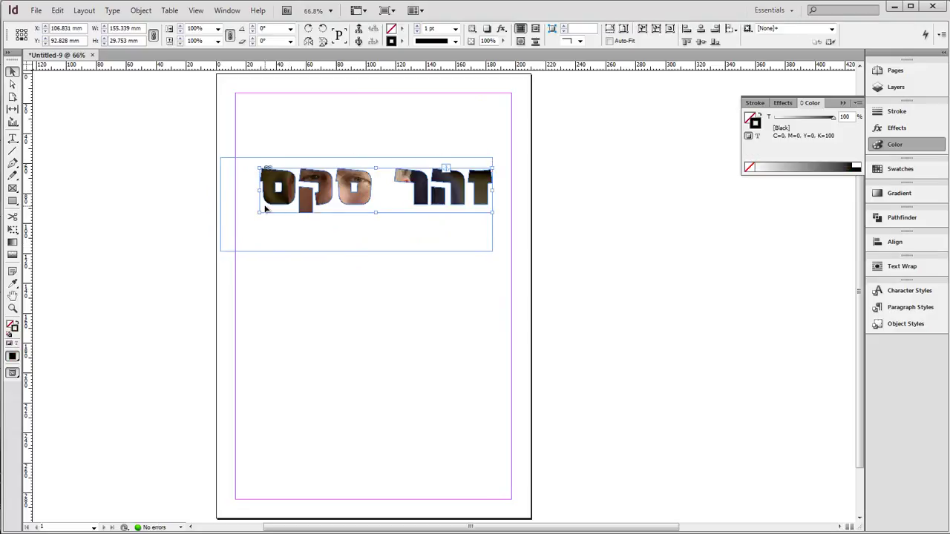
{"action": "left_click_drag", "start_coordinate": [259, 214], "coordinate": [221, 220]}
{"action": "left_click_drag", "start_coordinate": [356, 221], "coordinate": [358, 252]}
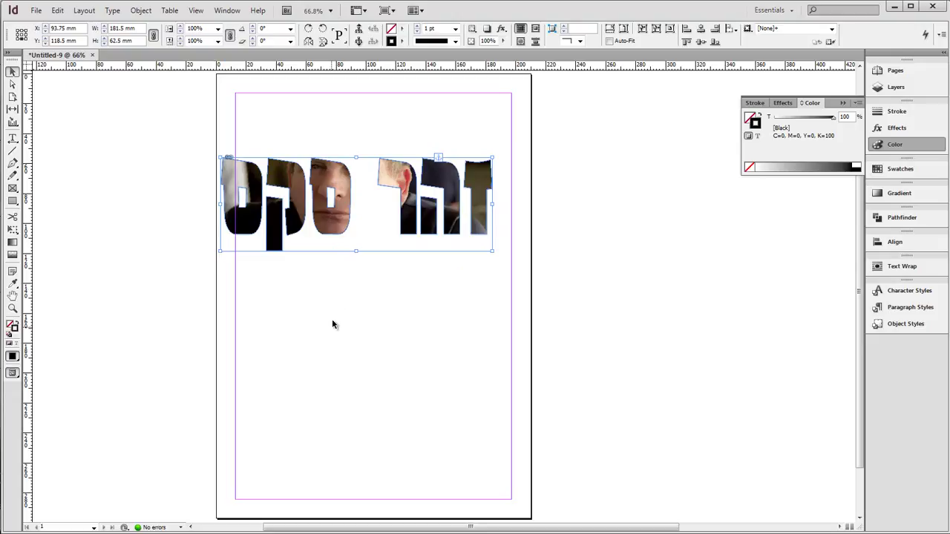
- Reposition the photo inside the enlarged letters to about X 68 mm, Y 97 mm and deselect everything
{"action": "key", "text": "ctrl+v"}
{"action": "left_click_drag", "start_coordinate": [341, 225], "coordinate": [343, 242]}
{"action": "left_click_drag", "start_coordinate": [333, 210], "coordinate": [316, 220]}
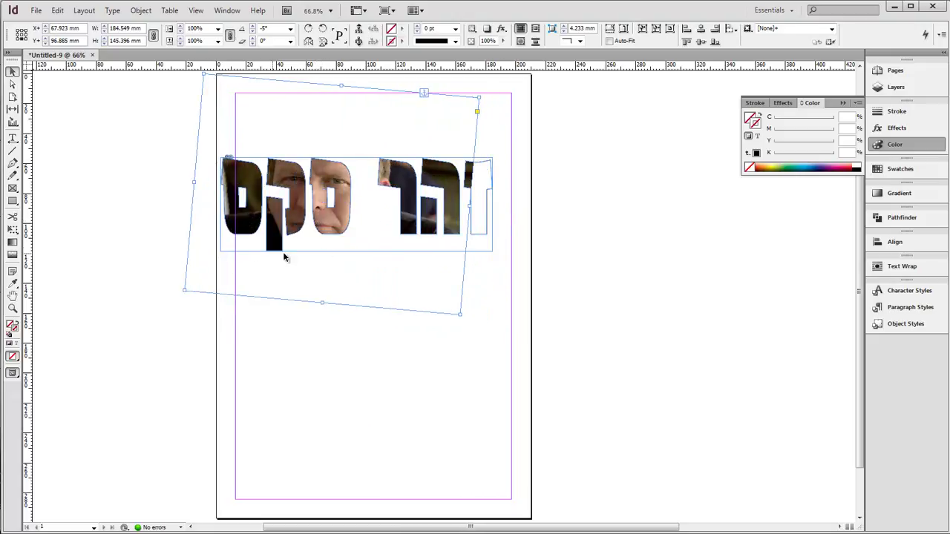
{"action": "left_click", "coordinate": [423, 381]}
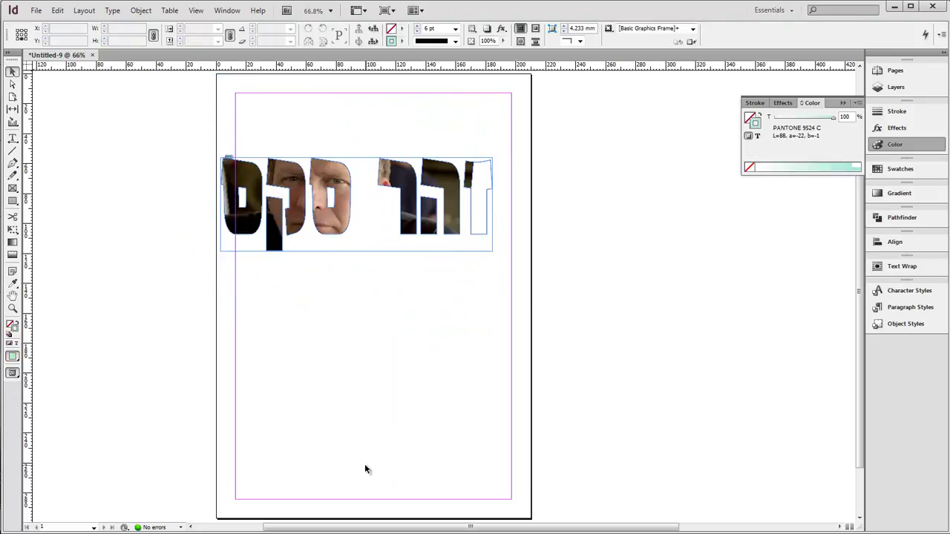